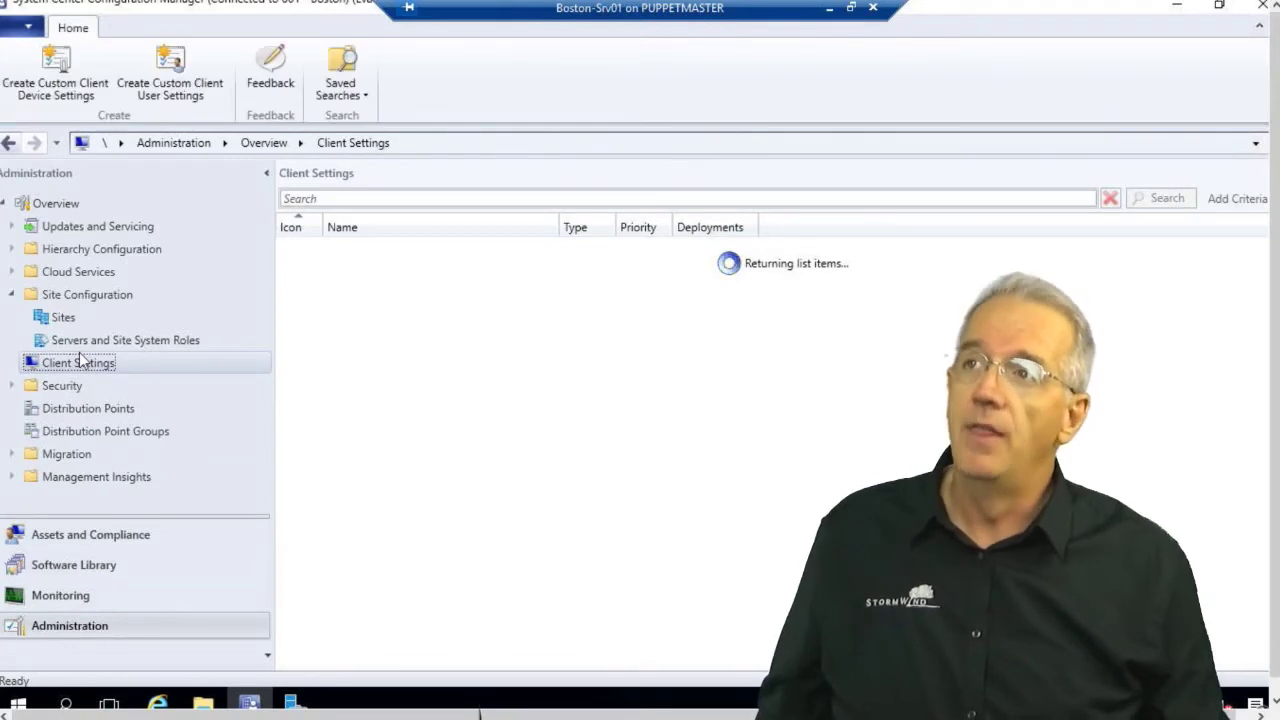
Open the properties of Default Client Settings and display the Hardware Inventory device settings
click(323, 258)
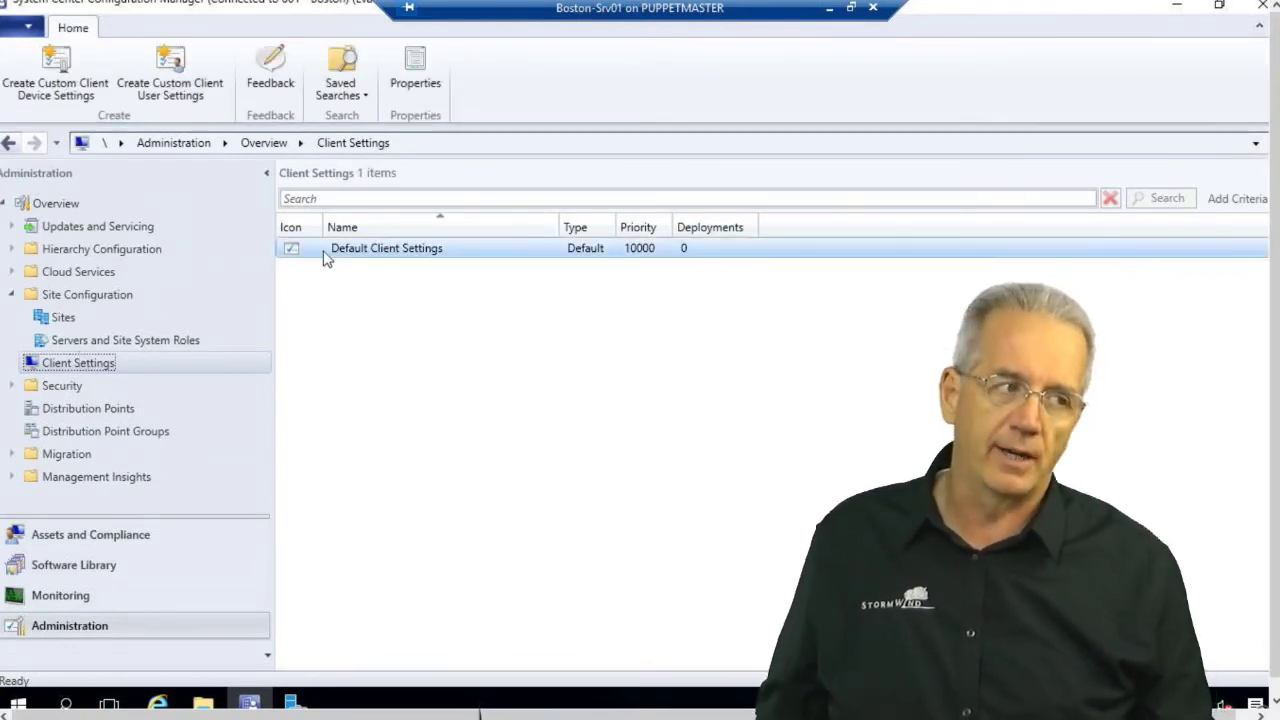
right_click(323, 258)
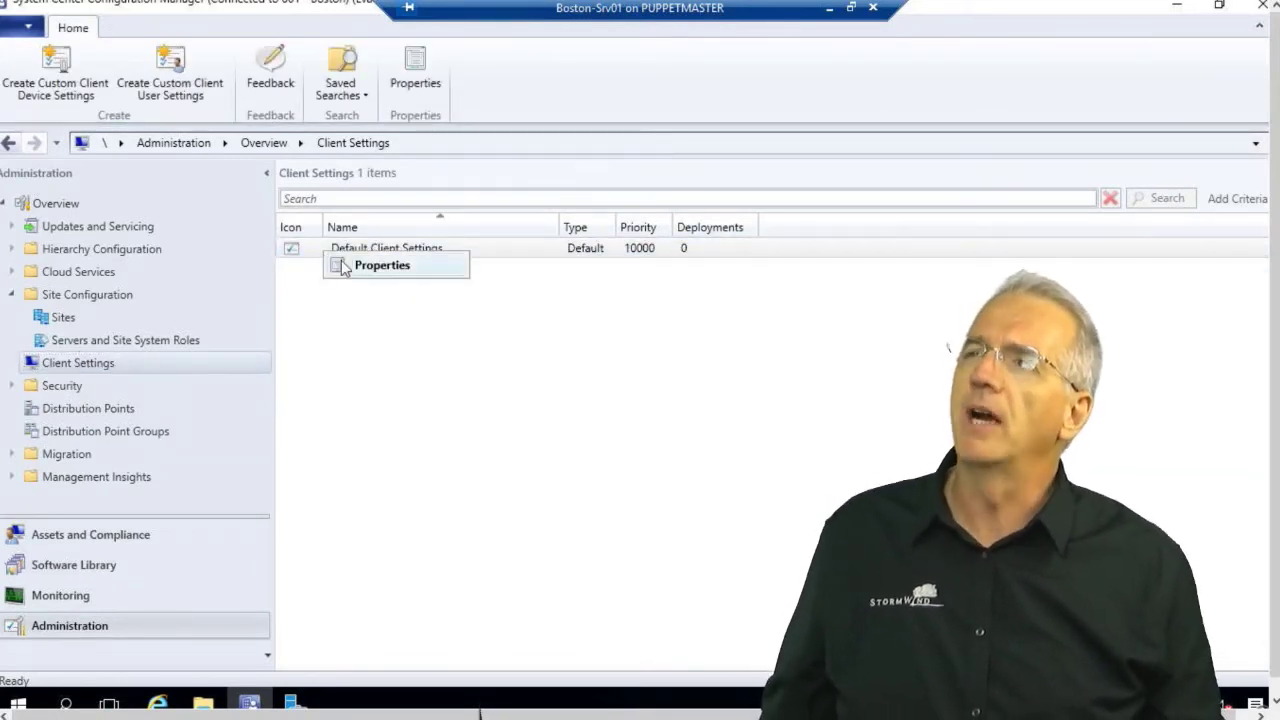
click(341, 266)
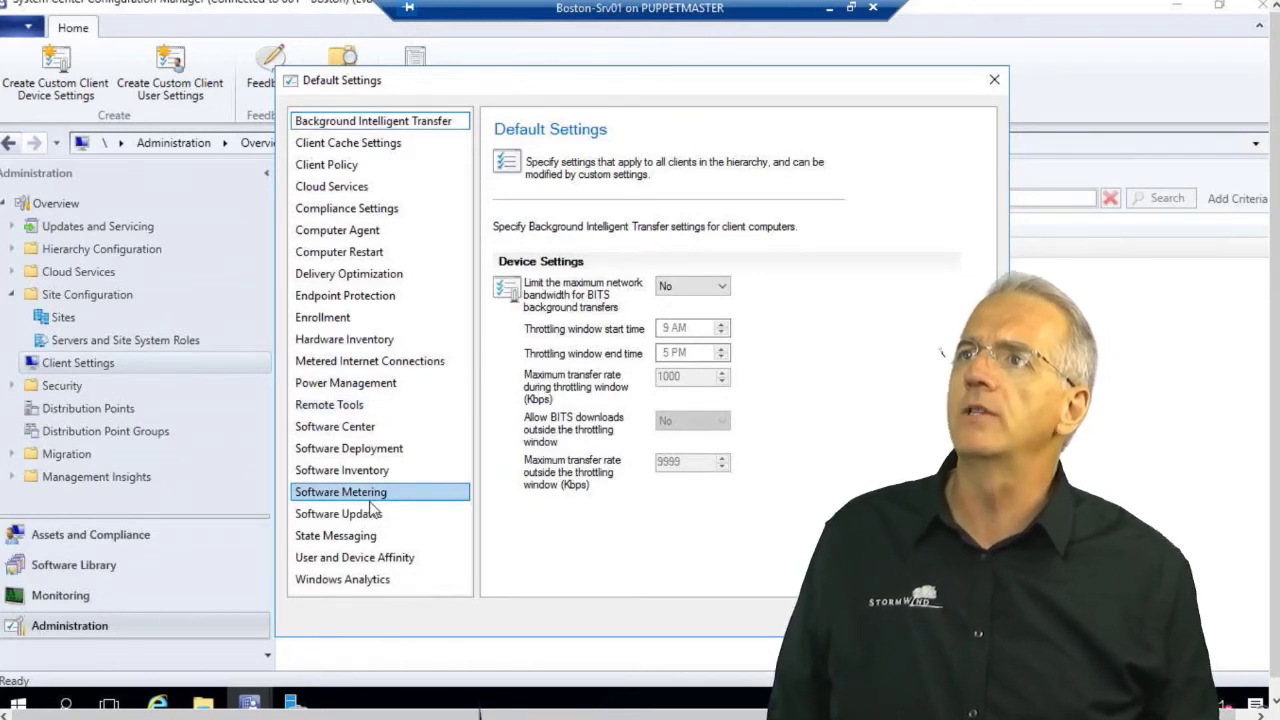
click(378, 342)
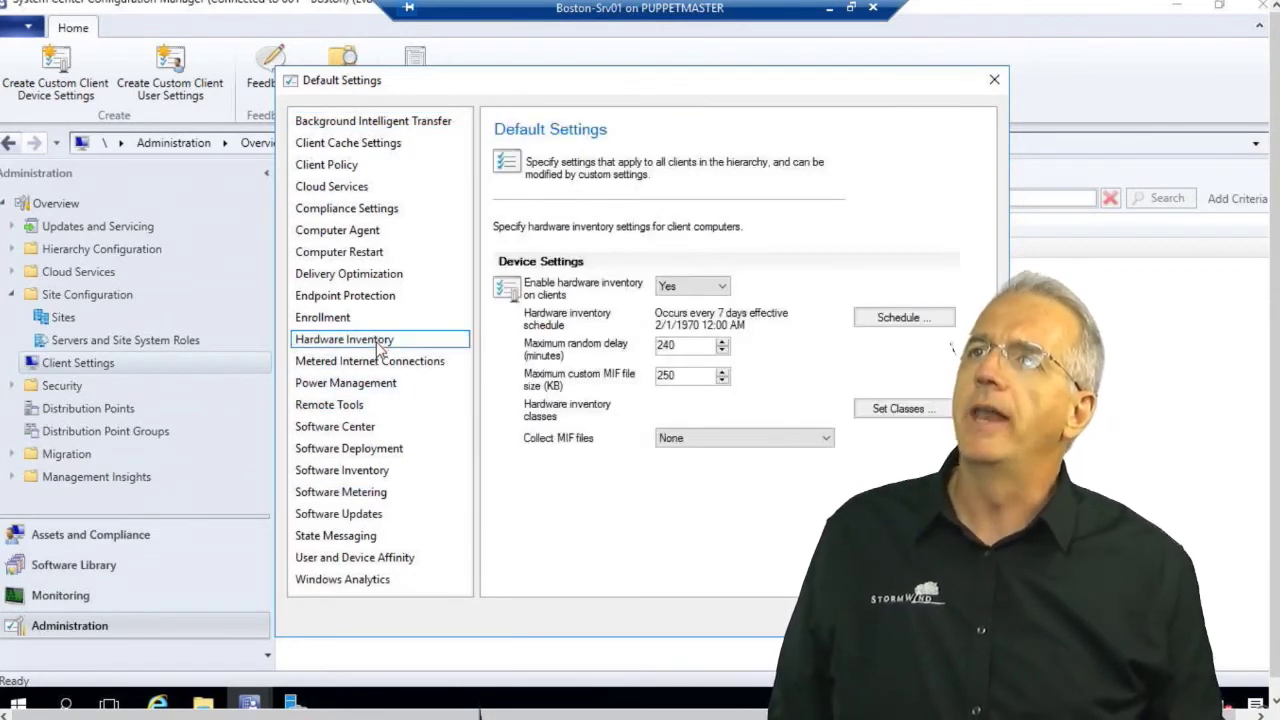
click(697, 287)
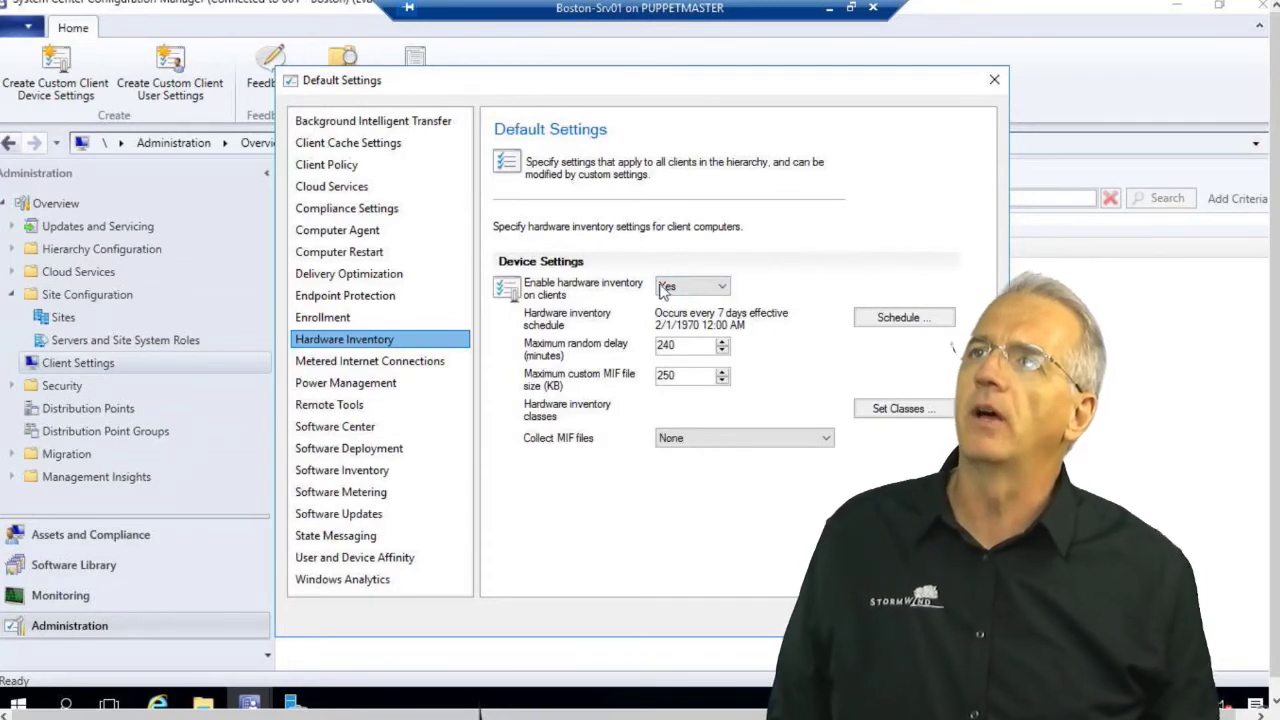
click(691, 343)
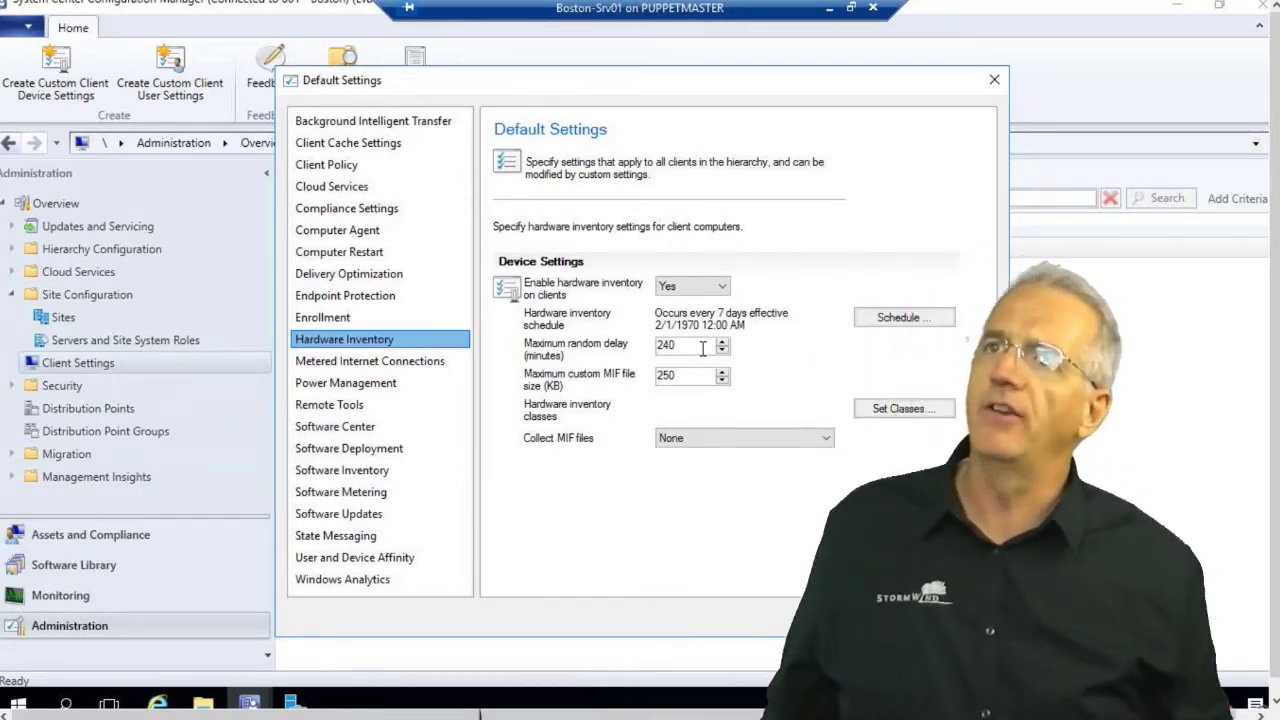
Review the custom hardware inventory schedule and leave it without saving changes
click(873, 320)
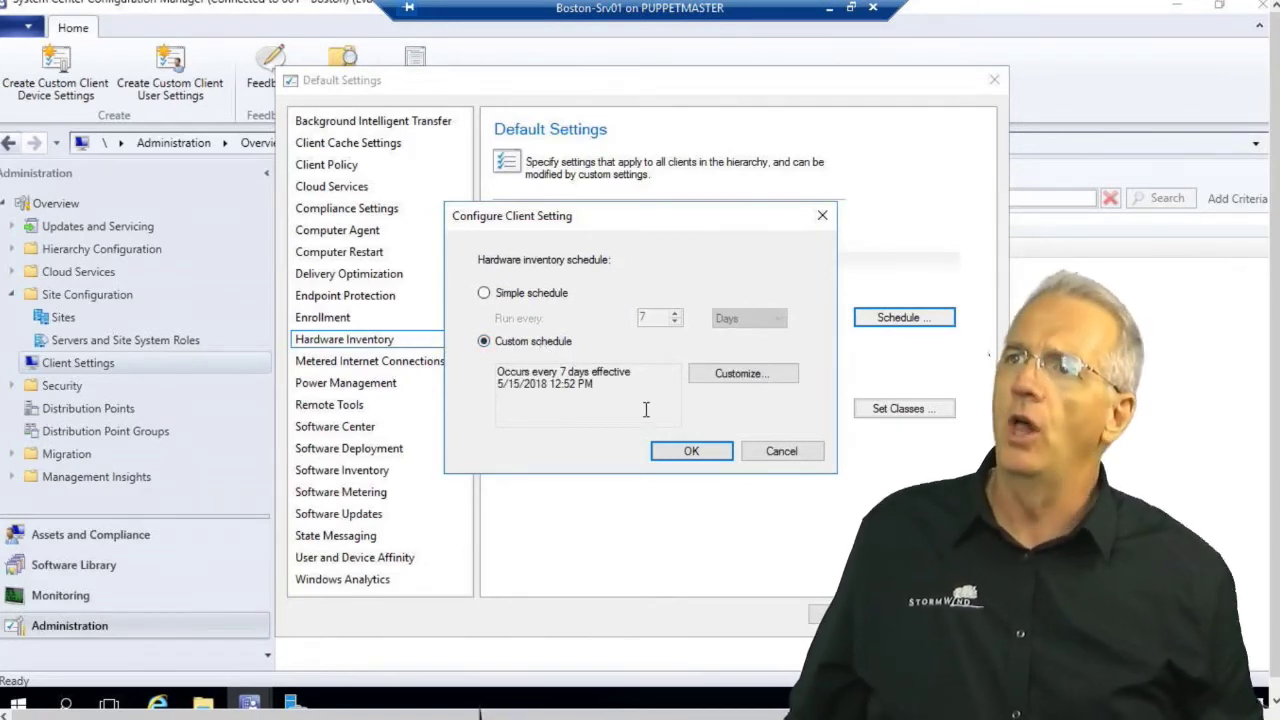
drag(615, 390, 495, 373)
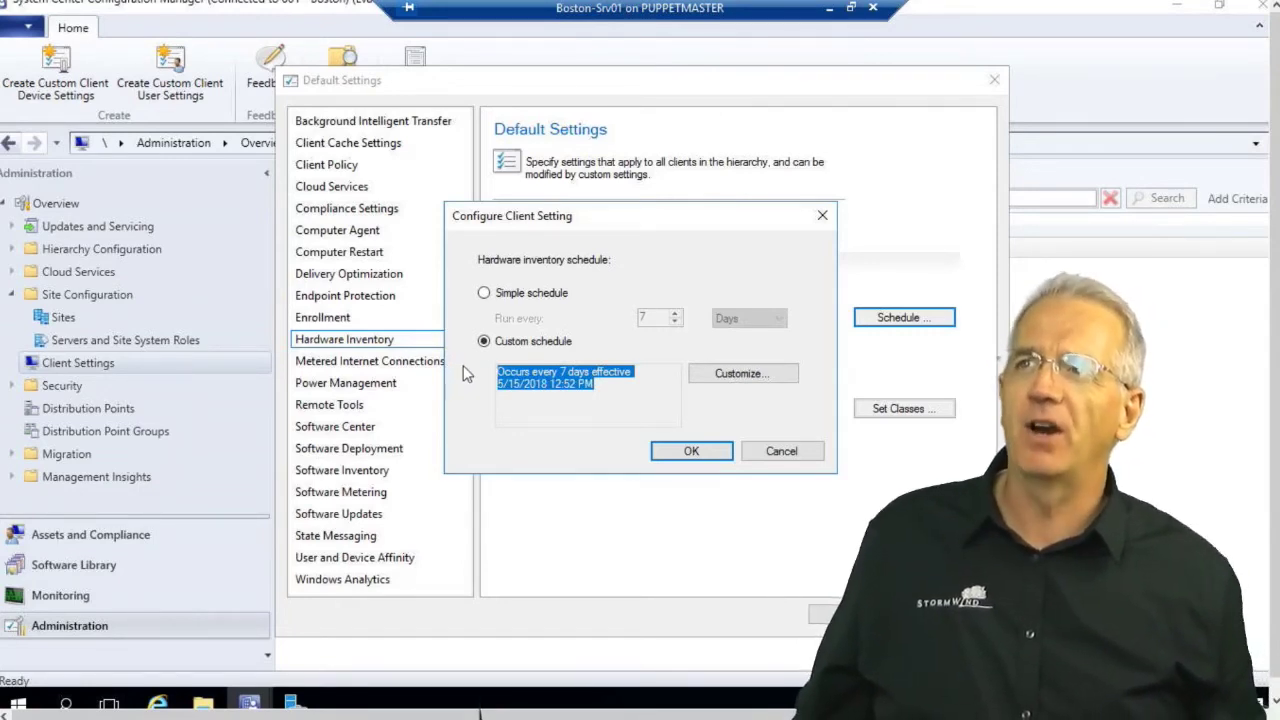
click(782, 451)
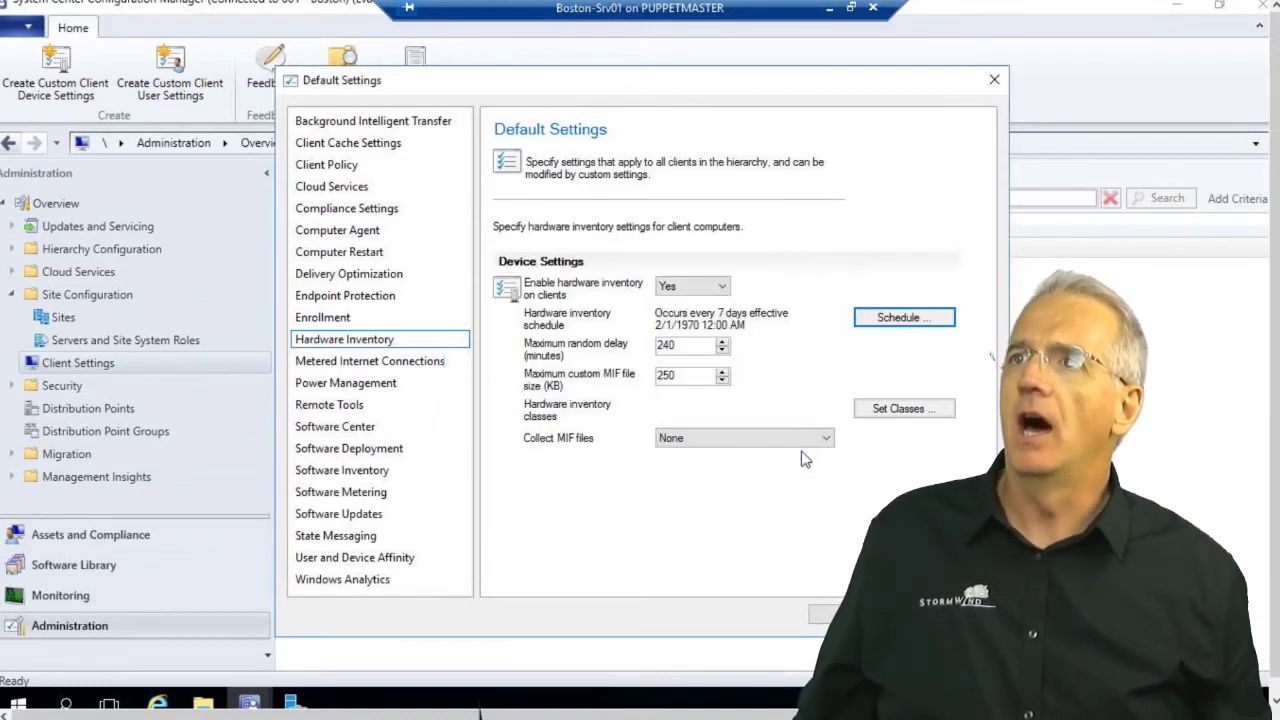
click(700, 350)
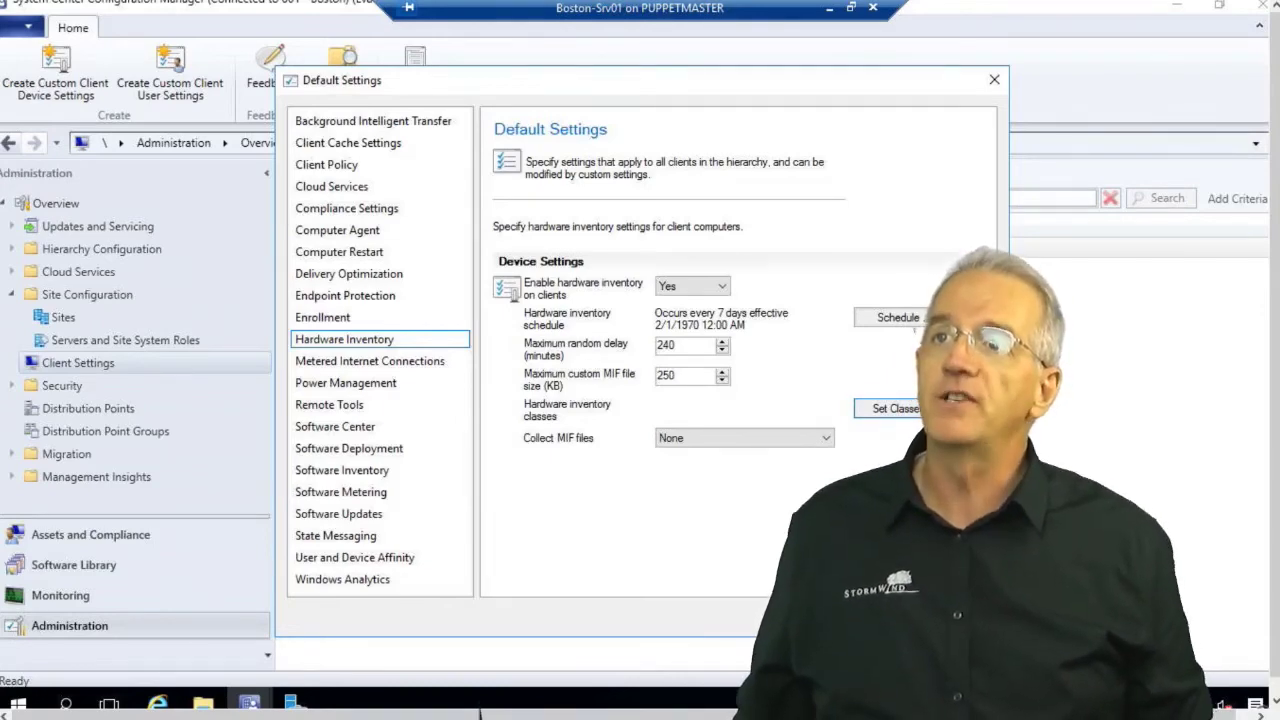
Look through the hardware inventory classes and the Collect MIF files options without changing them
click(890, 408)
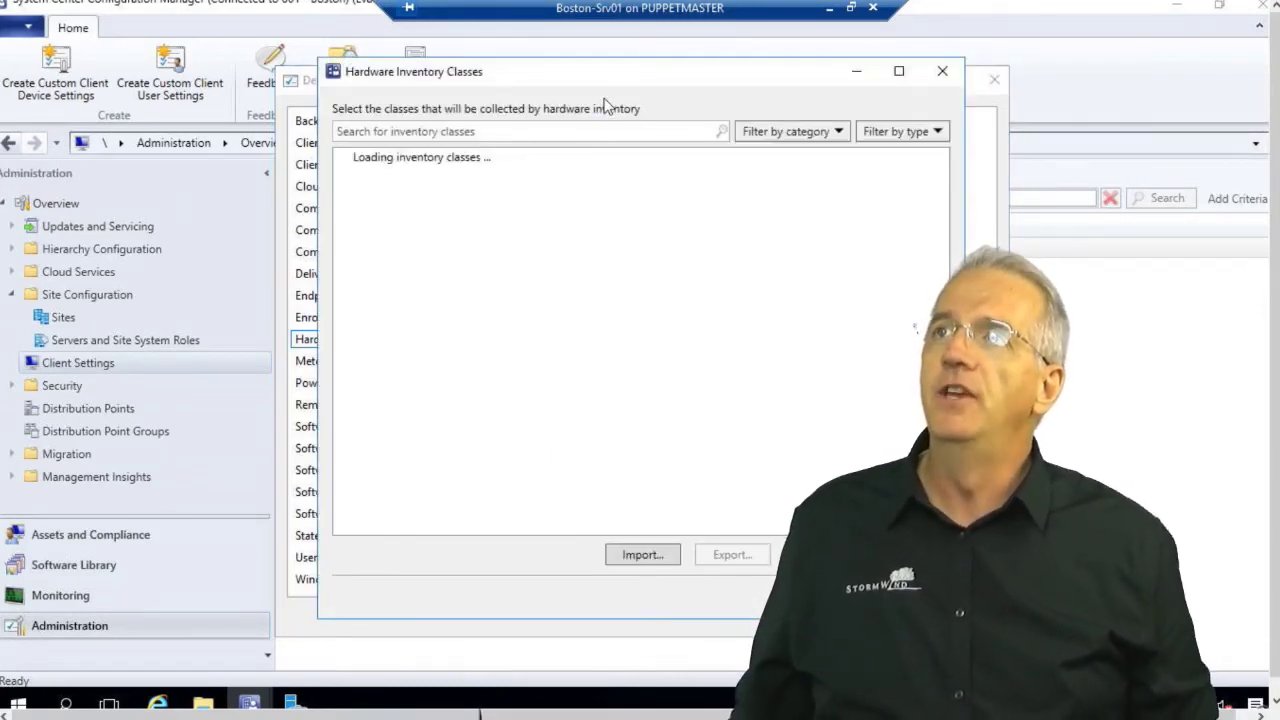
drag(600, 71, 353, 68)
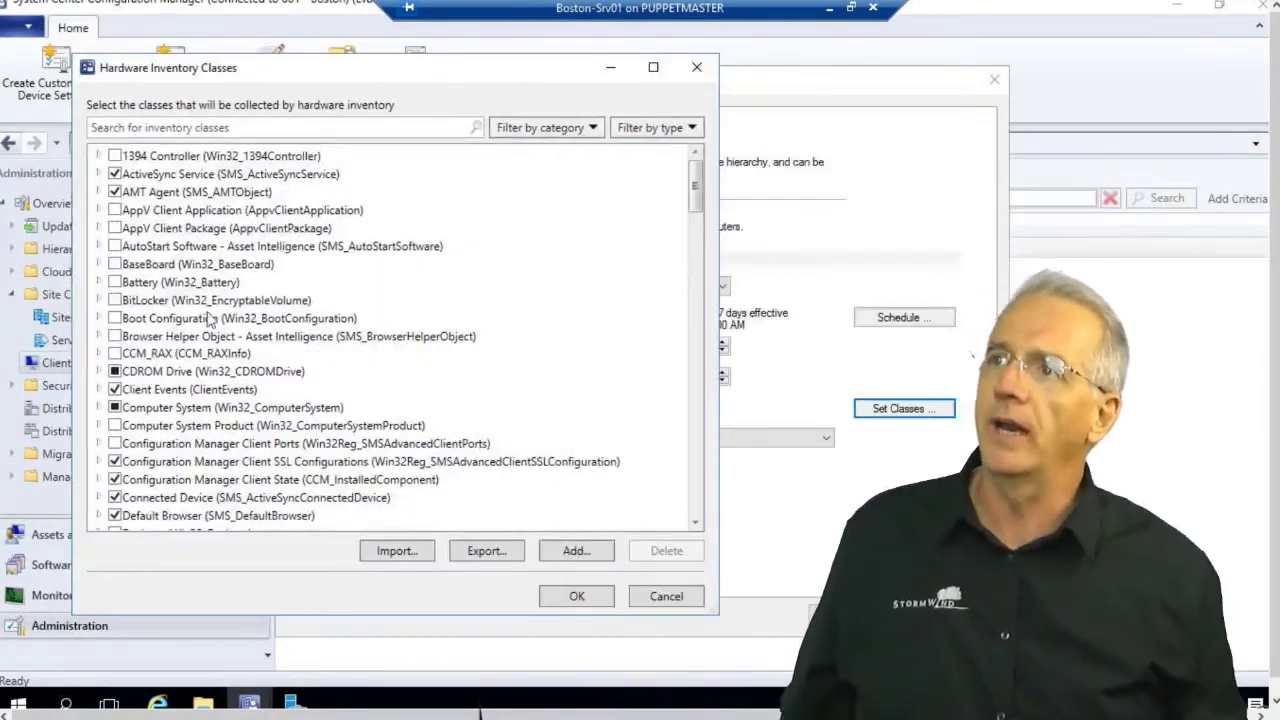
scroll(210, 318, down, 20)
scroll(225, 330, down, 20)
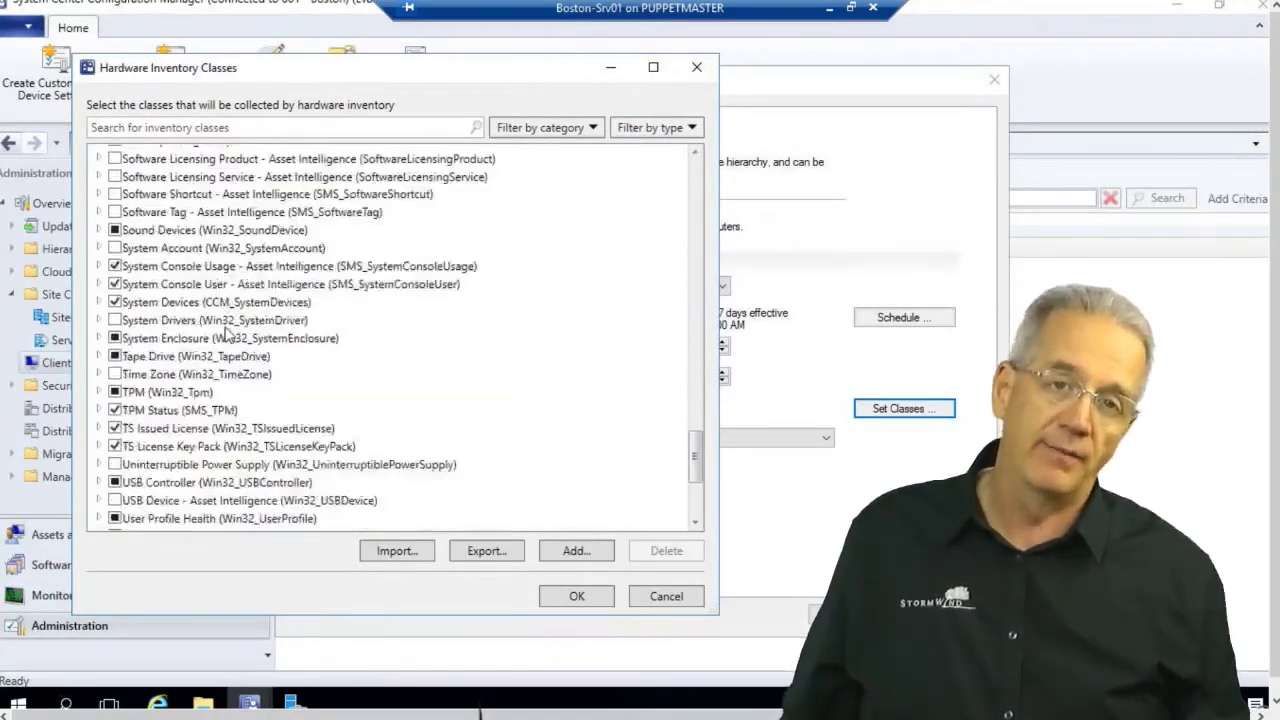
scroll(228, 333, down, 4)
scroll(228, 335, up, 20)
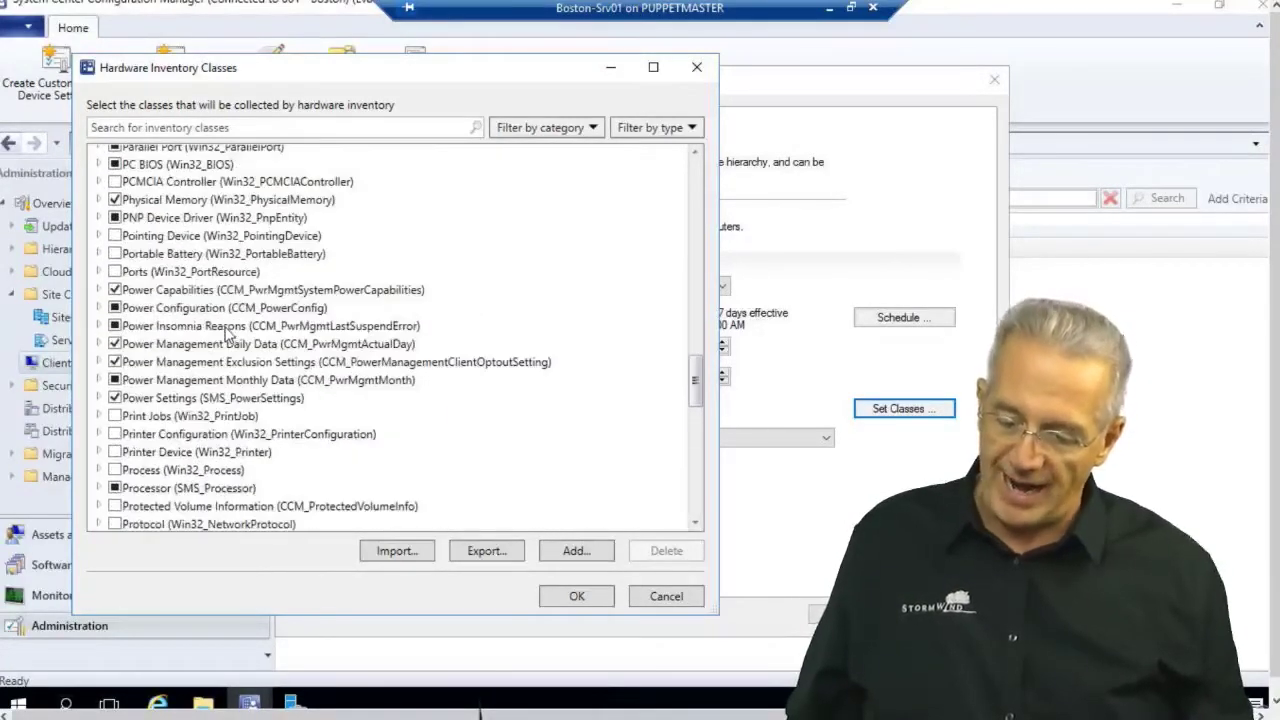
scroll(226, 336, up, 20)
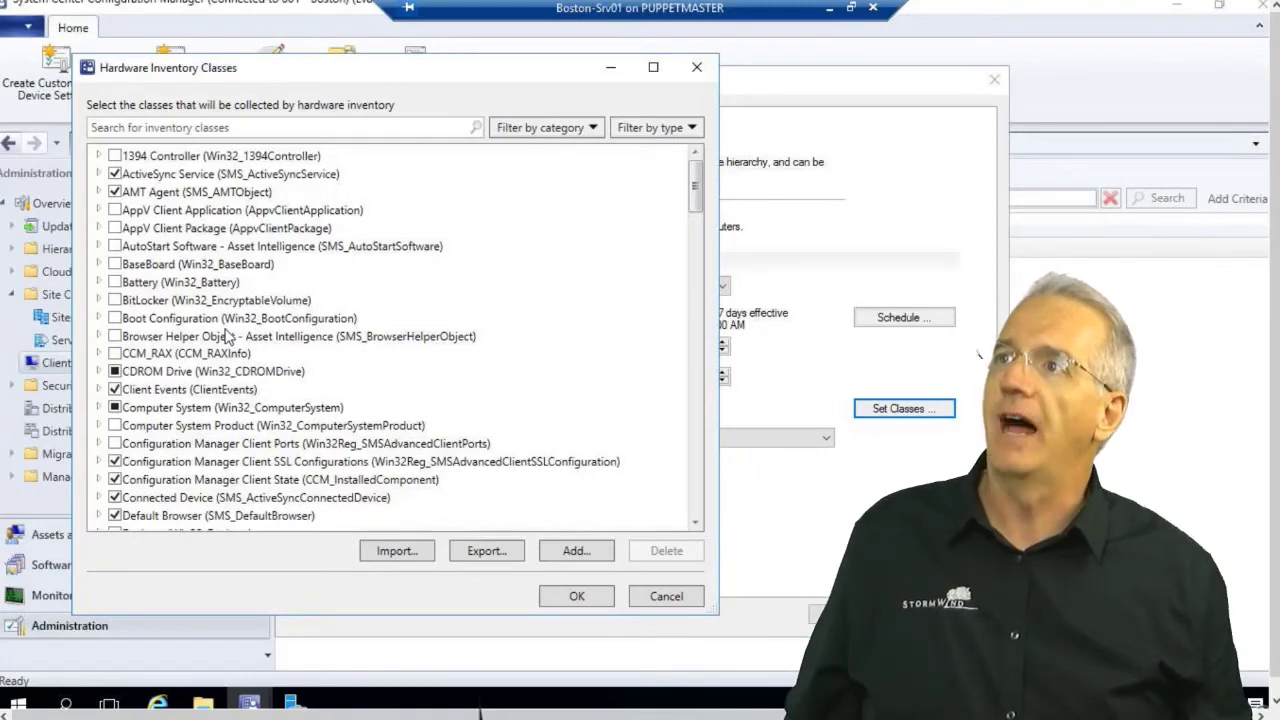
scroll(228, 335, down, 10)
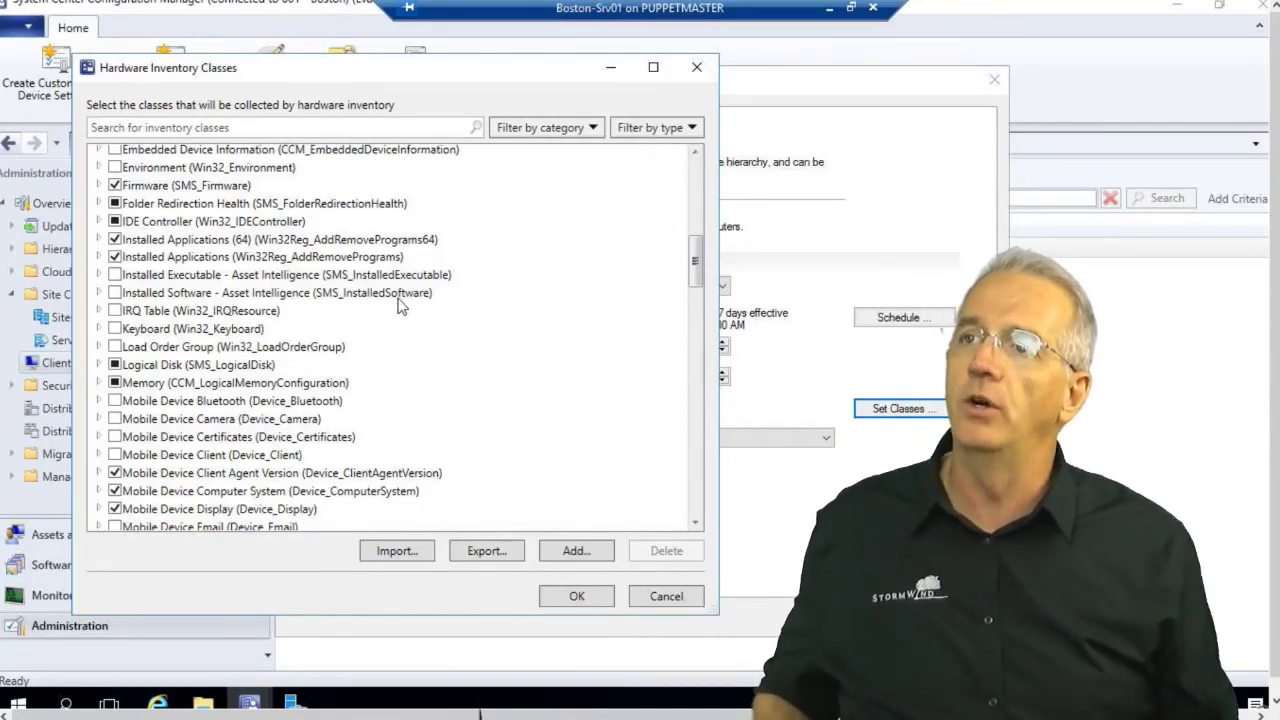
click(664, 596)
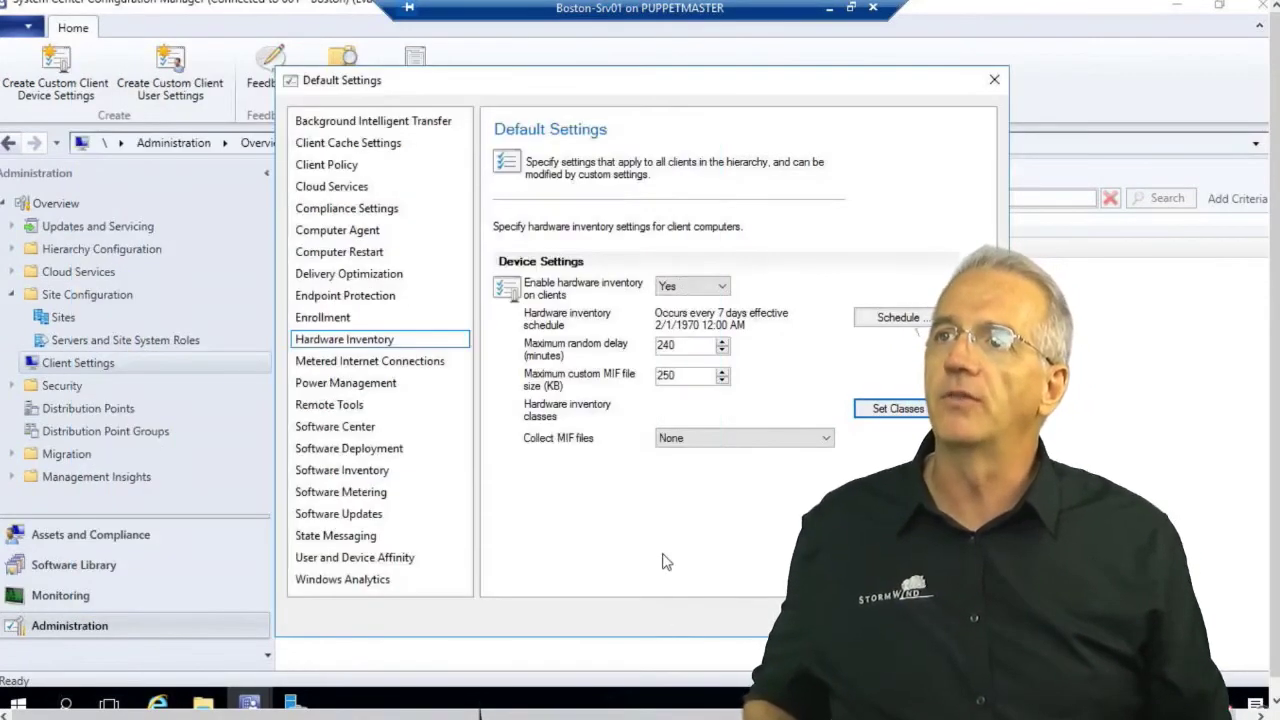
click(692, 444)
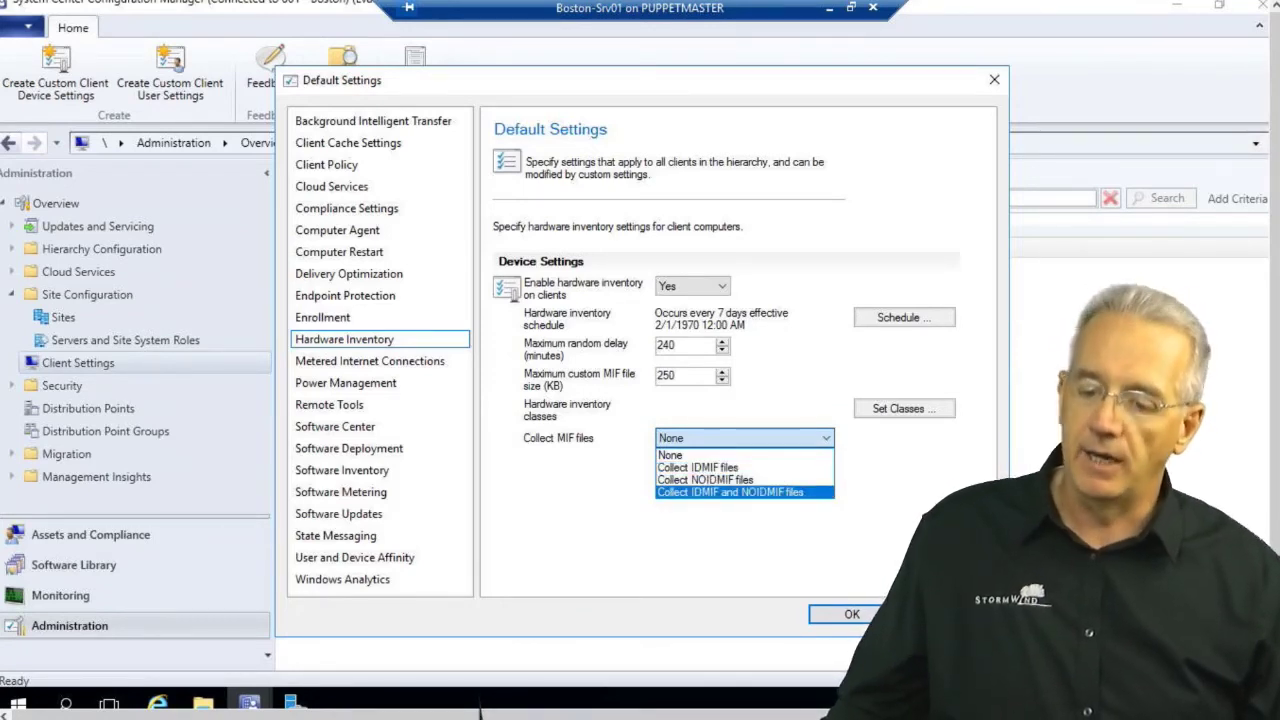
key(Escape)
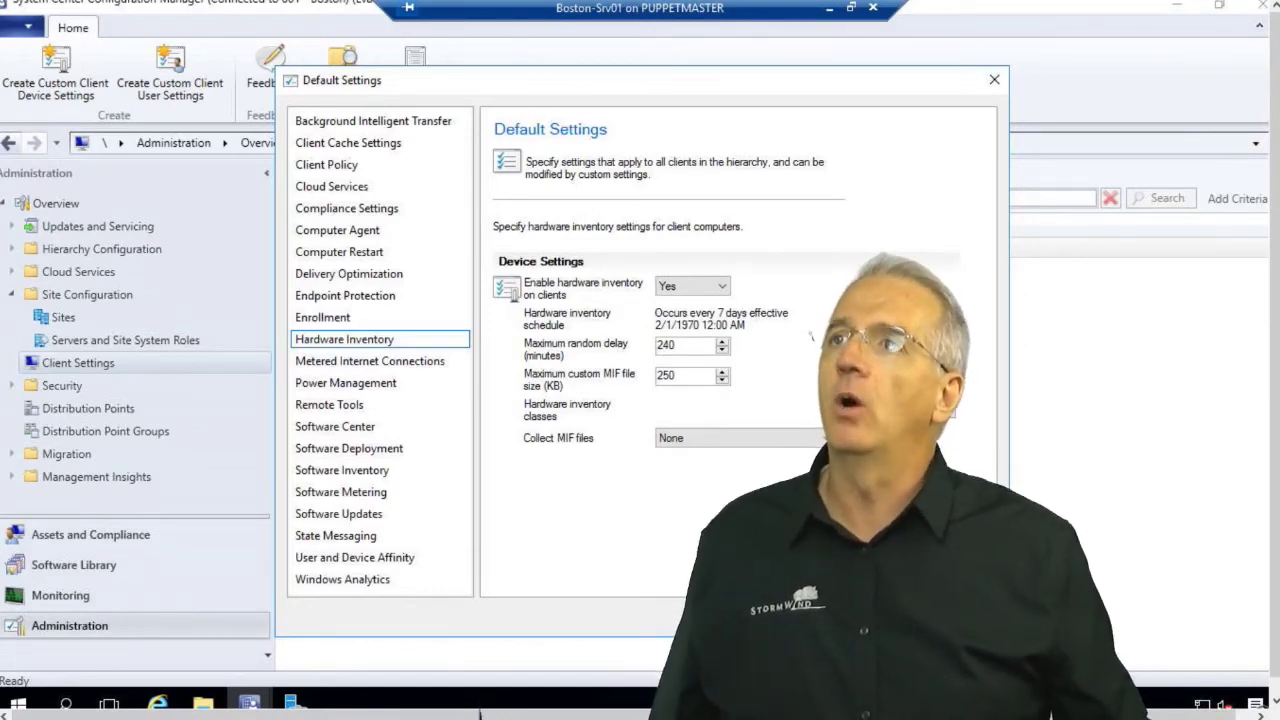
Display the Software Inventory settings and check the available inventory reporting detail options
click(388, 471)
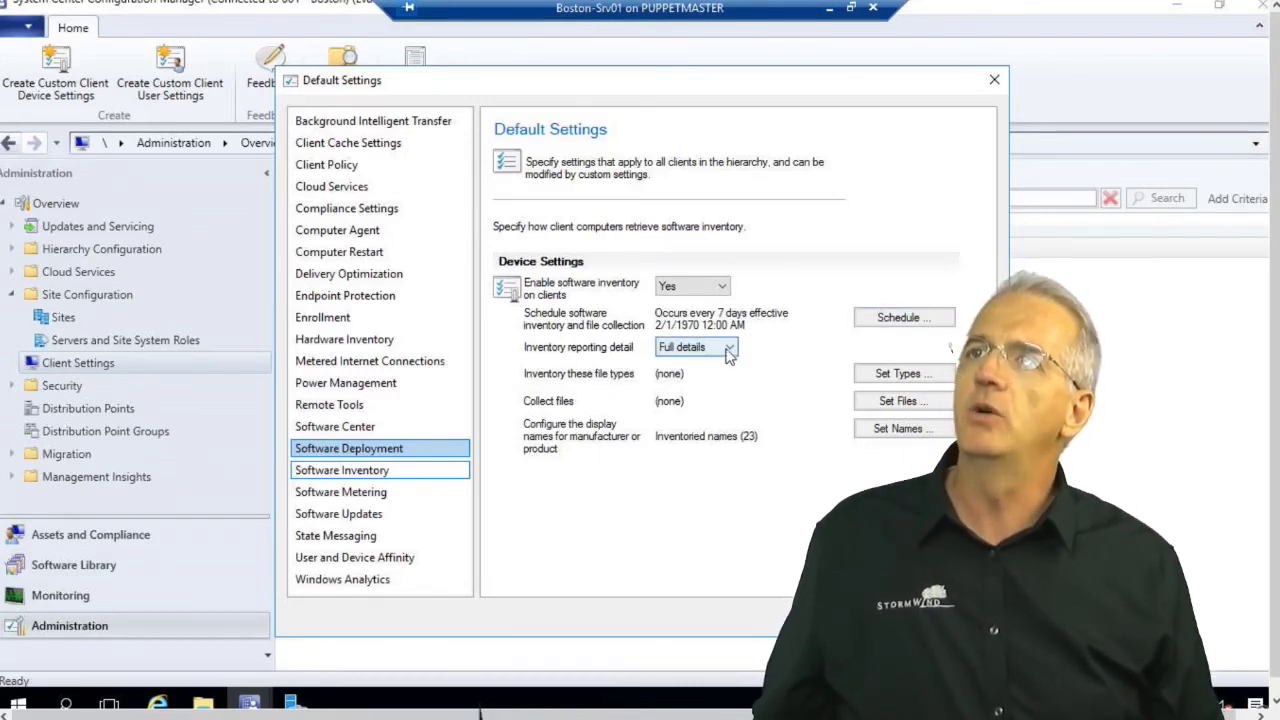
click(731, 350)
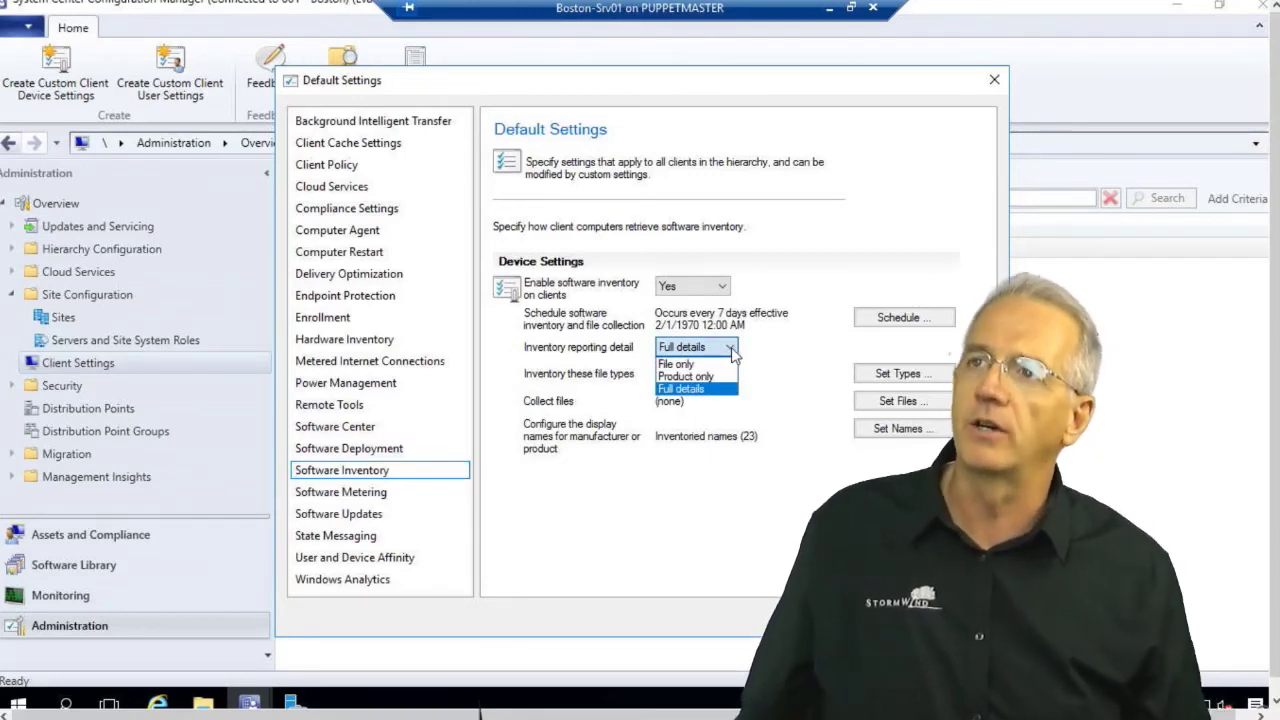
click(783, 365)
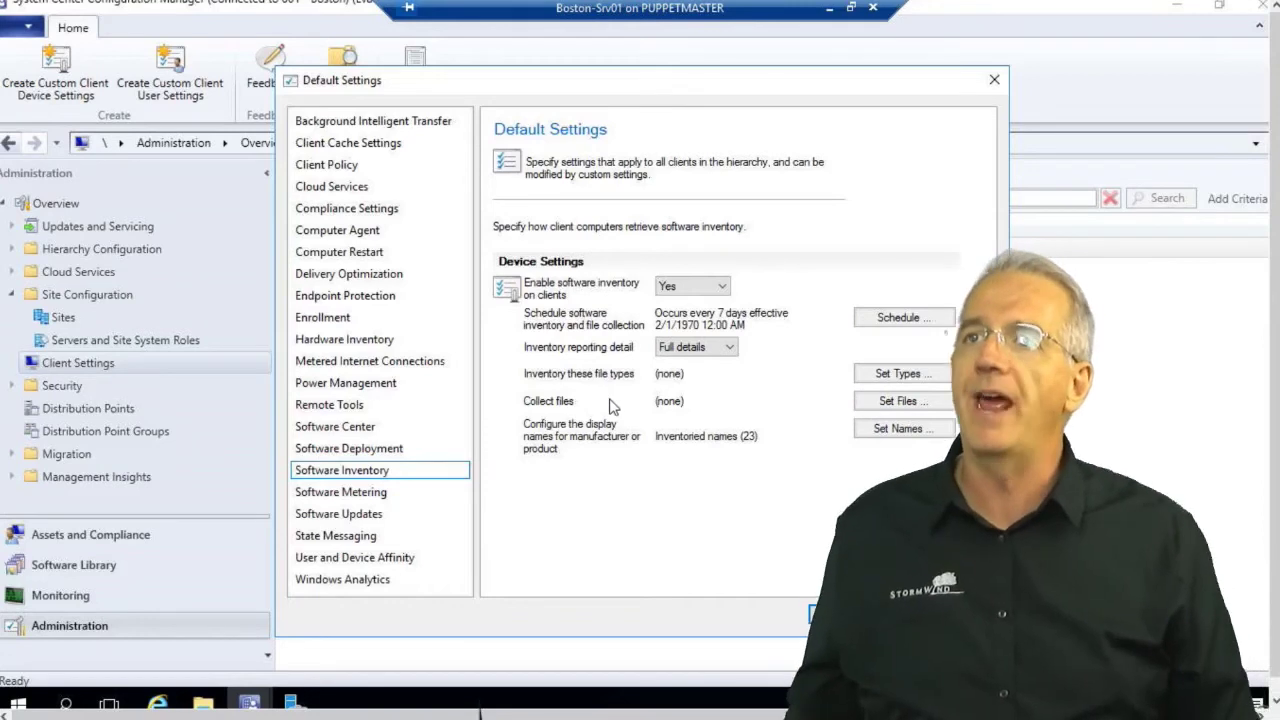
Draft an inventoried file type entry for *.jpg, checking its path options, and discard it
click(905, 373)
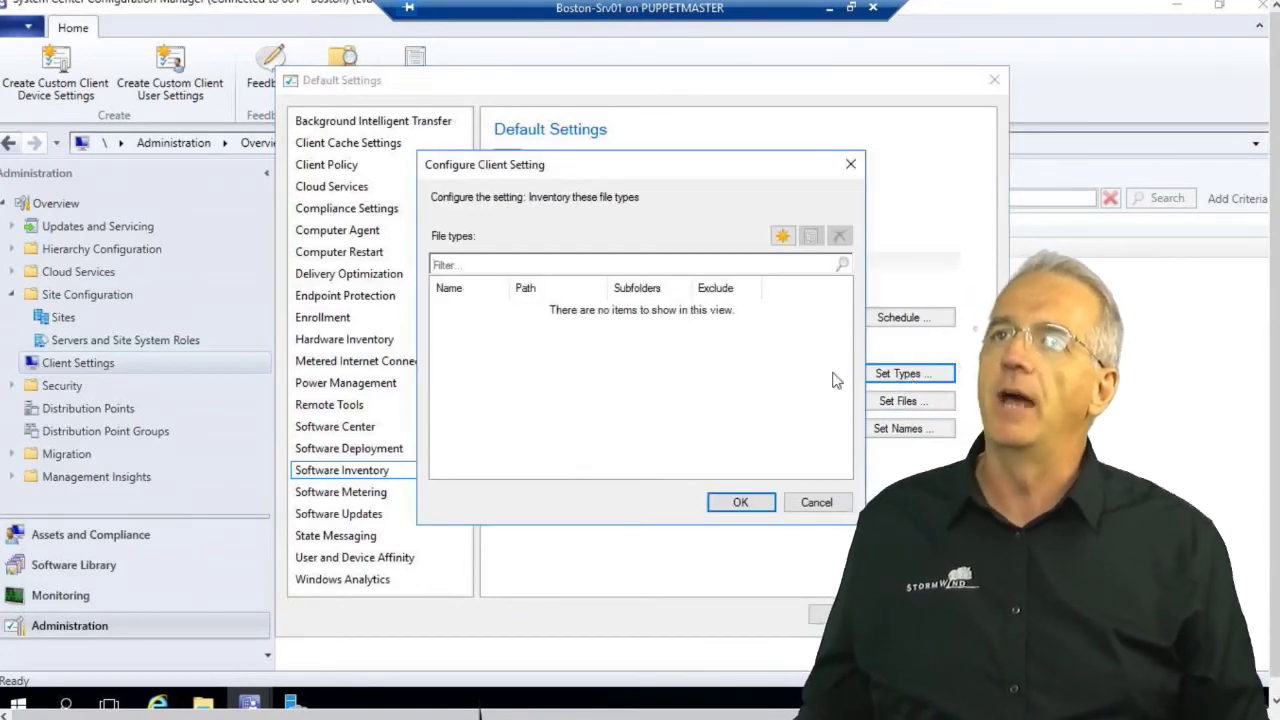
click(782, 235)
drag(600, 197, 330, 147)
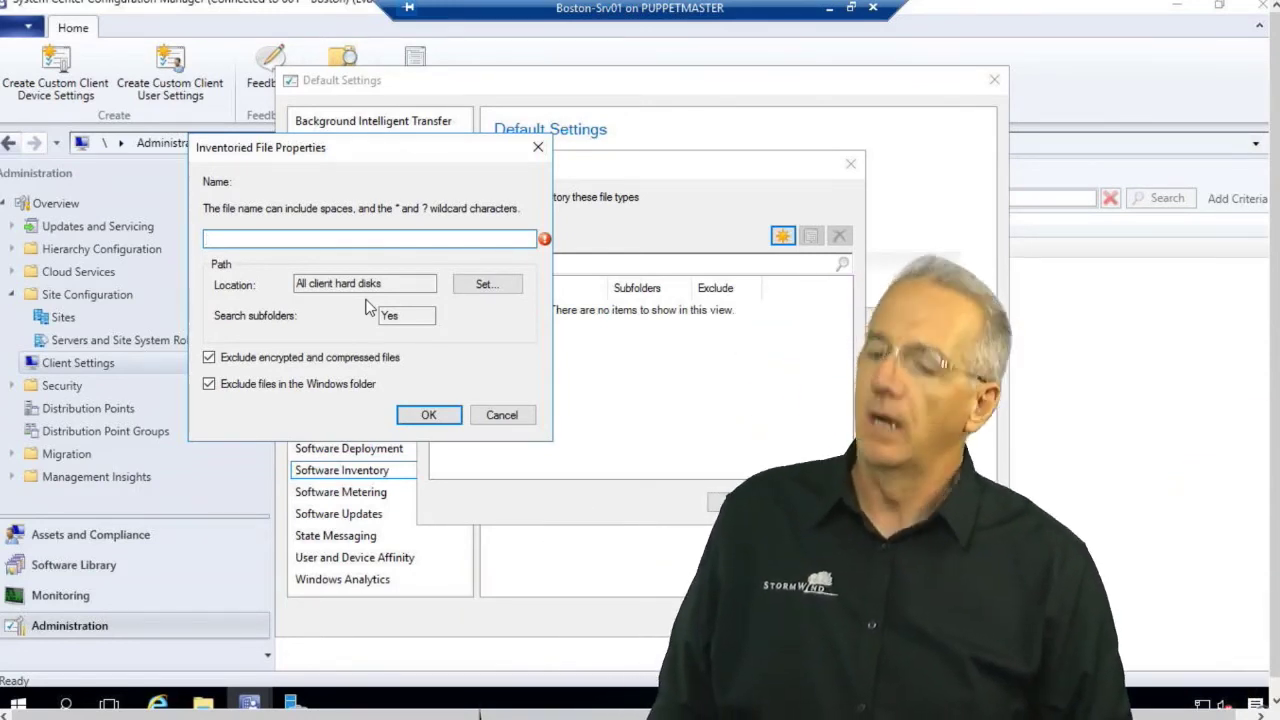
text(*.jp)
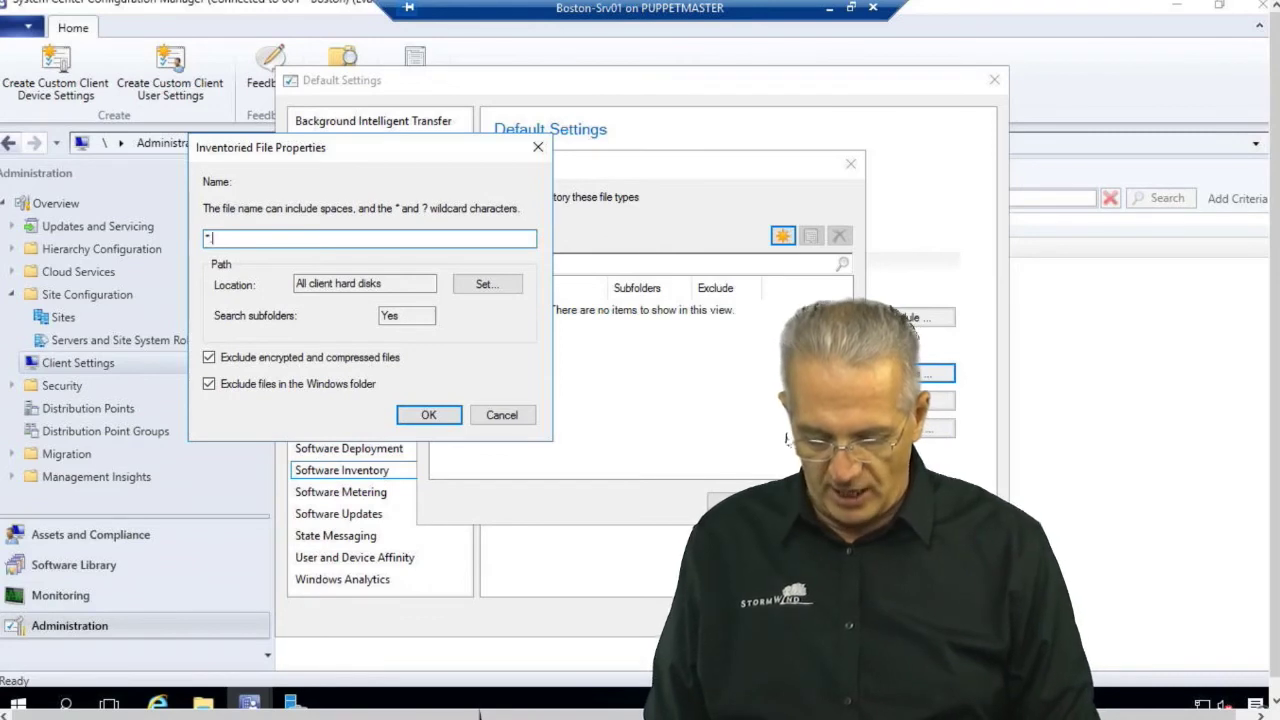
text(g)
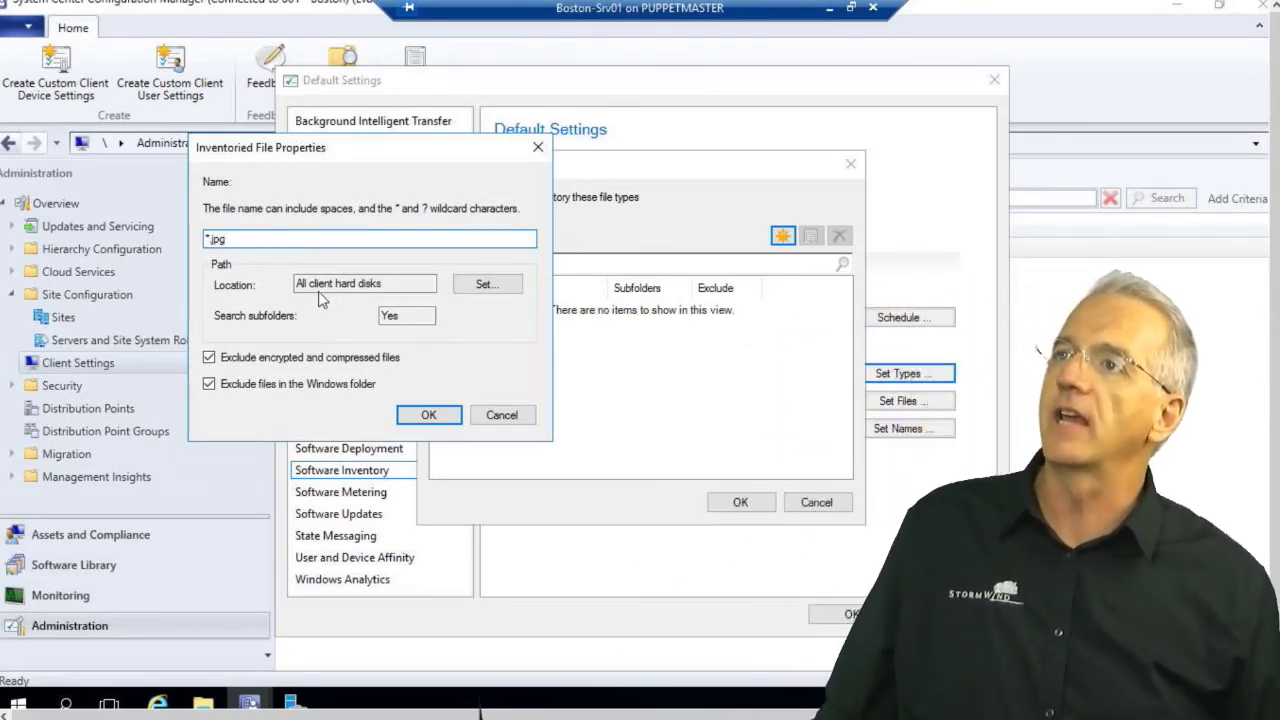
click(487, 285)
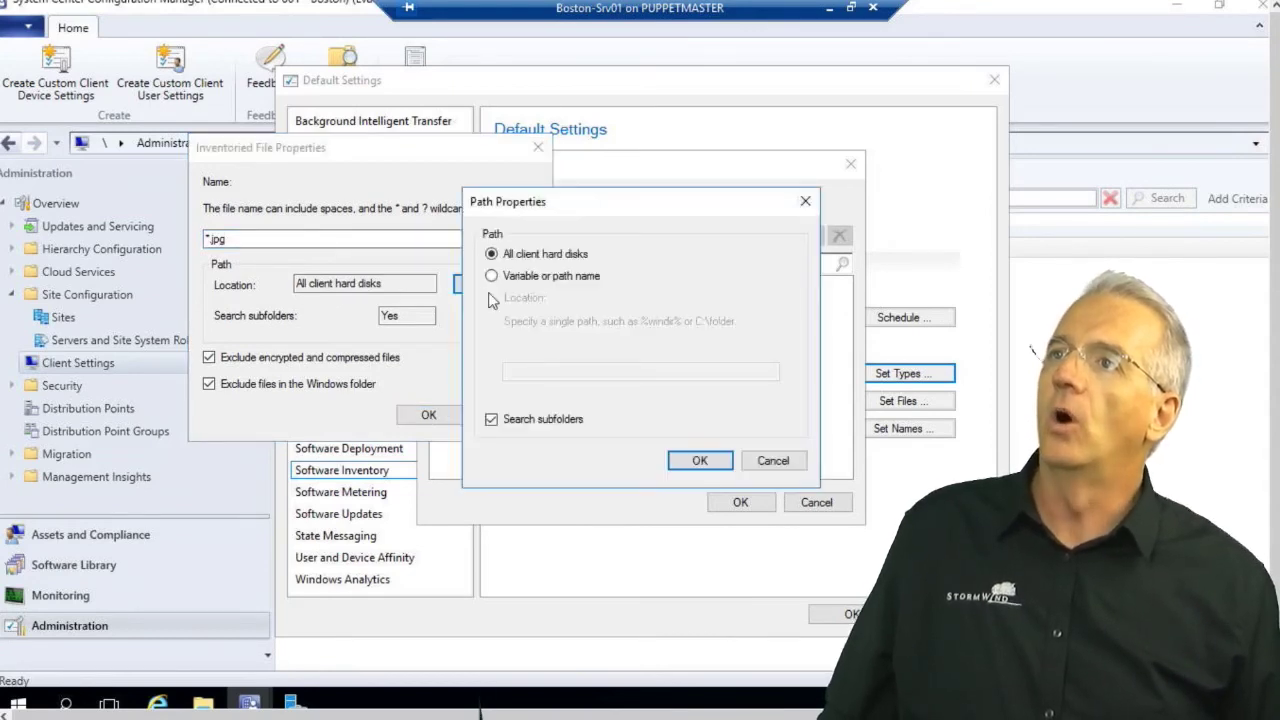
click(533, 280)
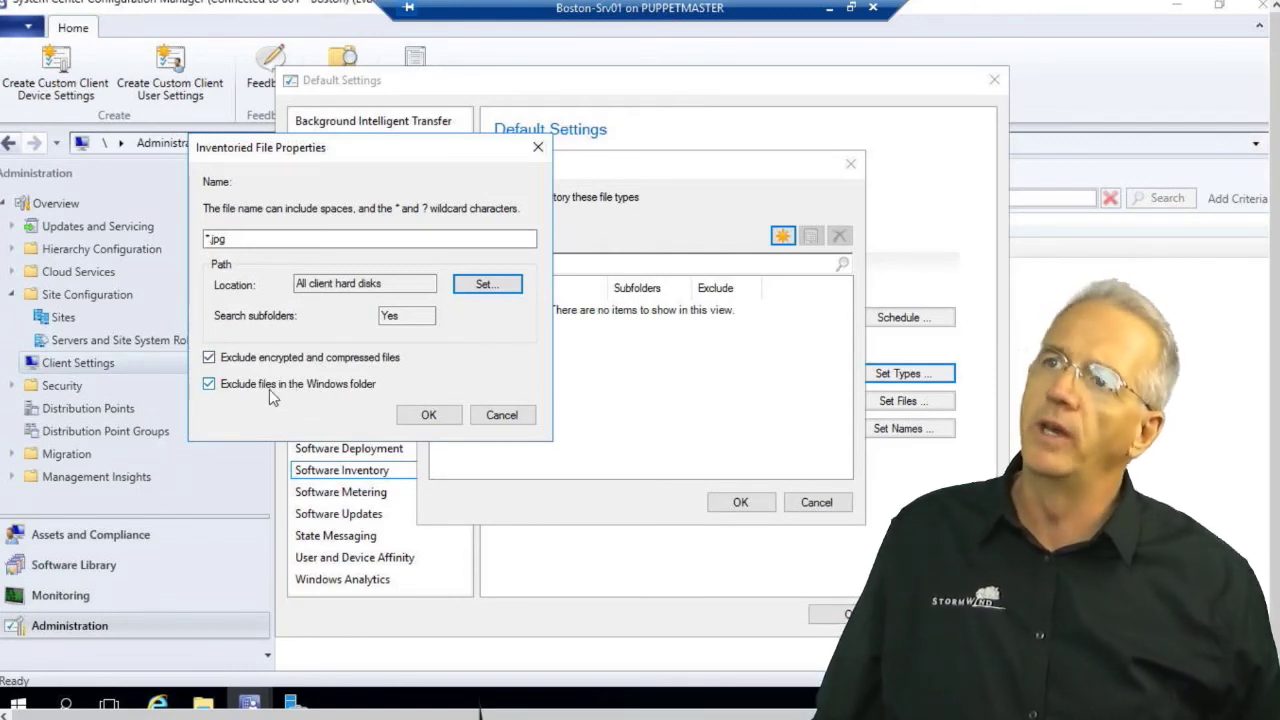
click(477, 418)
click(822, 505)
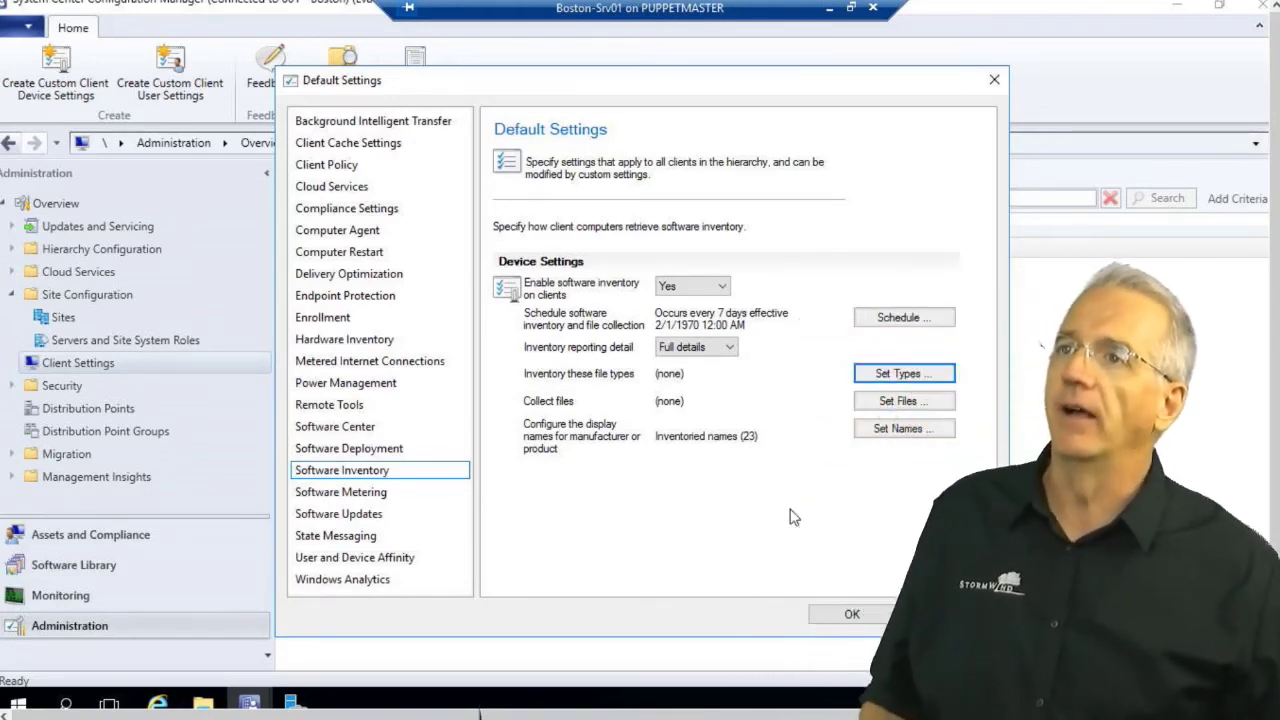
Start a new collected file entry and examine its total size limit and its Variable or path name location option
click(912, 404)
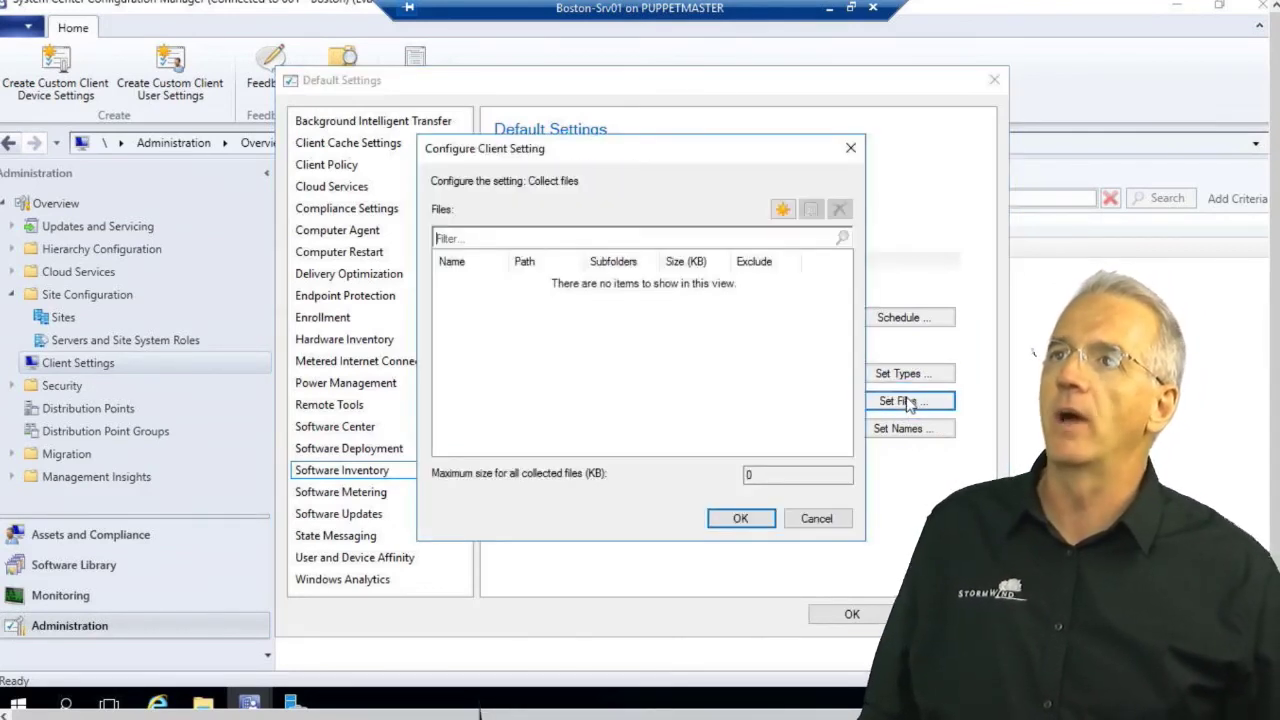
click(781, 210)
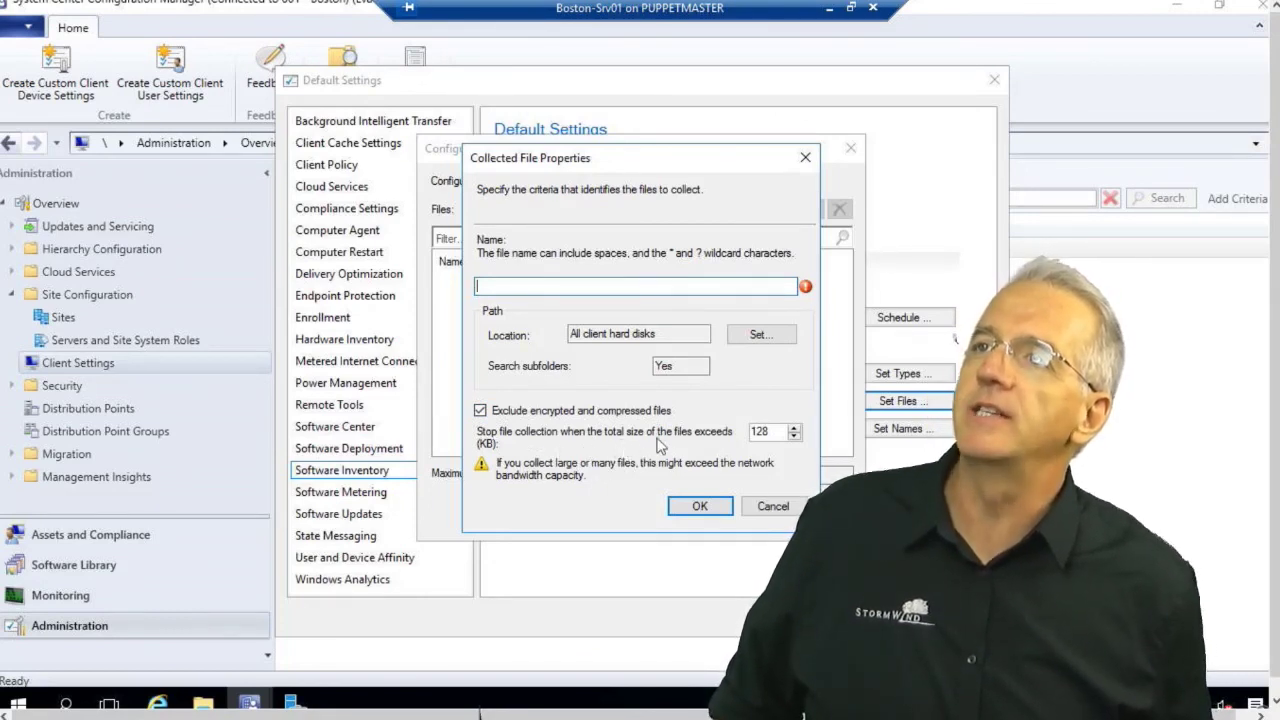
double_click(780, 431)
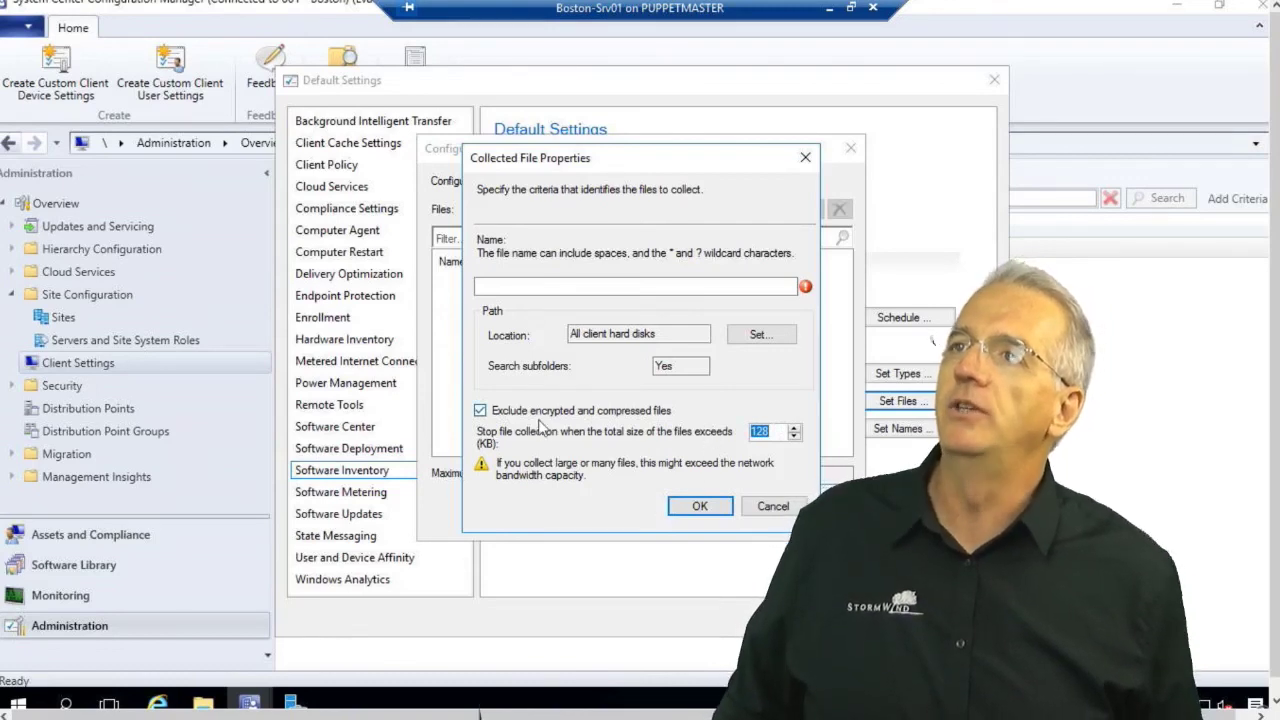
click(758, 334)
click(598, 276)
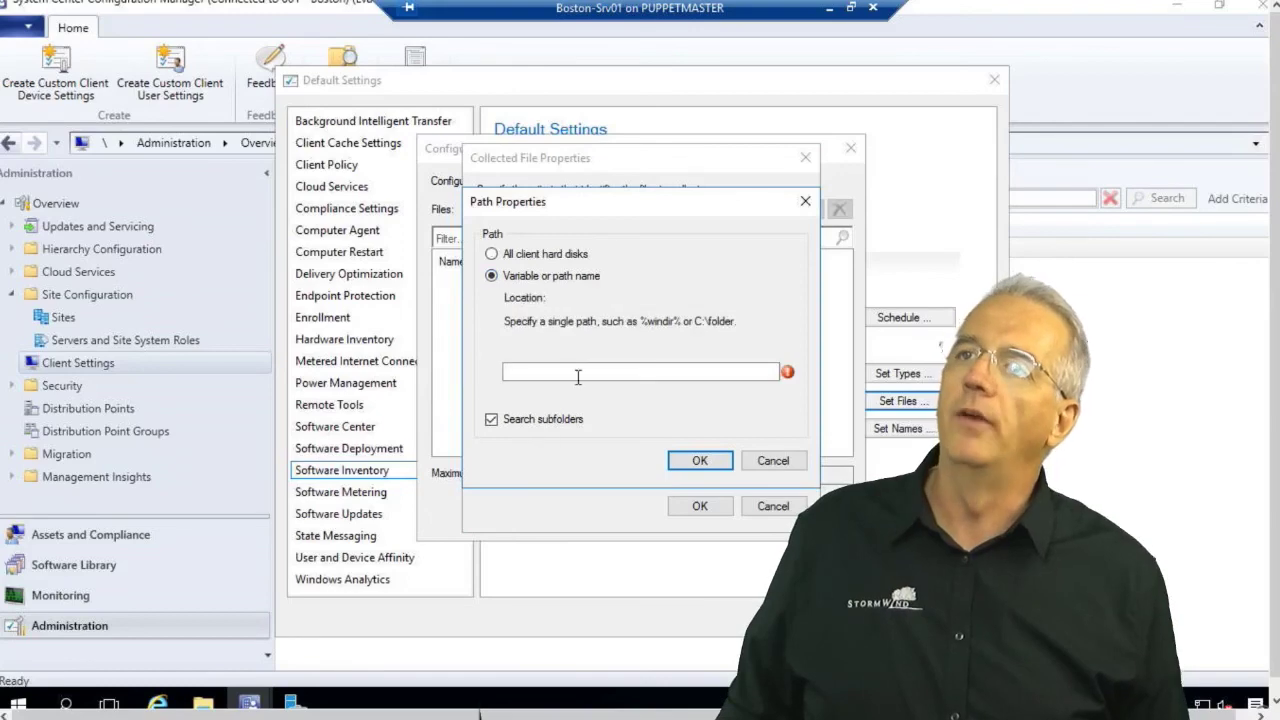
click(772, 461)
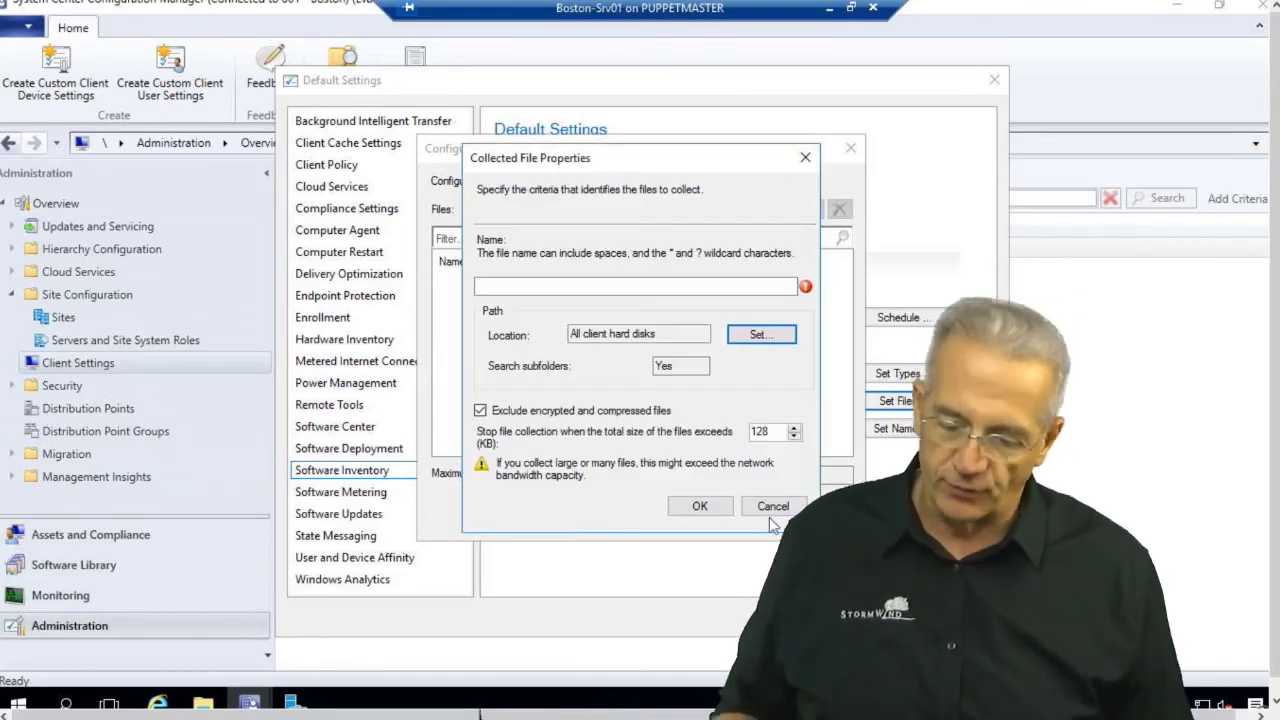